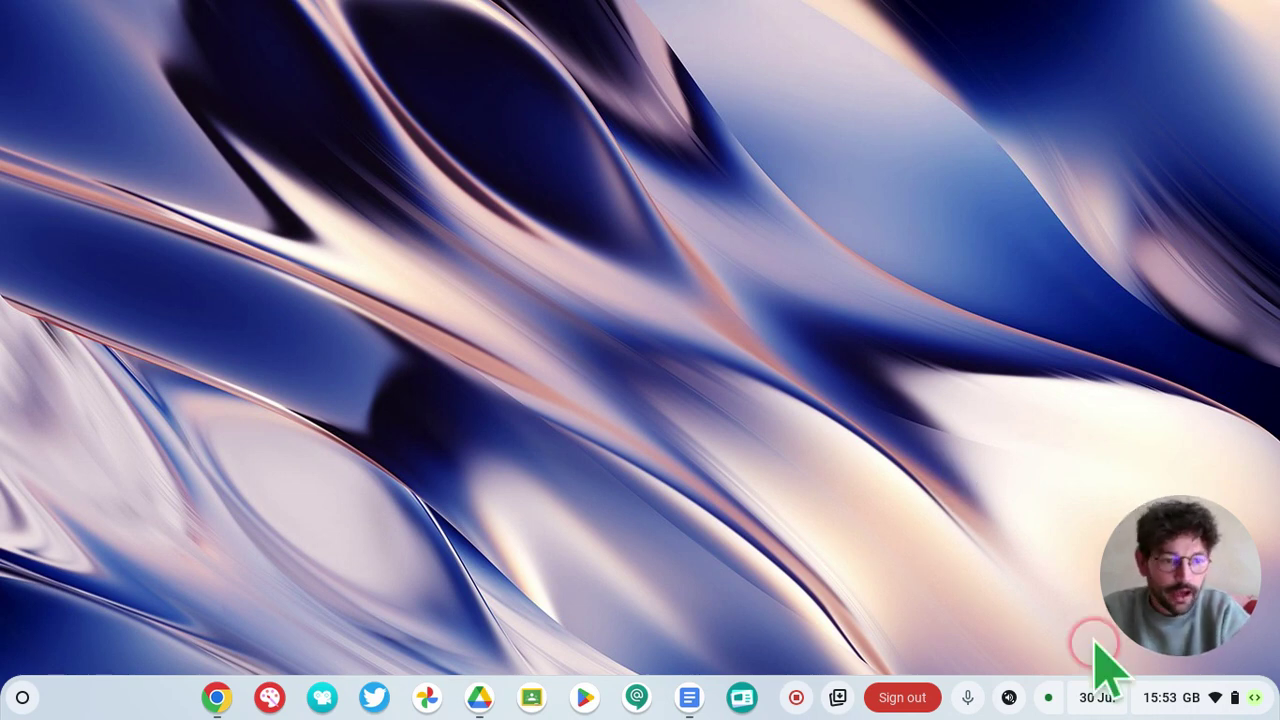
Turn on the full-screen magnifier in the accessibility quick settings and bring up the Chrome browser window
{"action": "left_click", "coordinate": [1192, 700]}
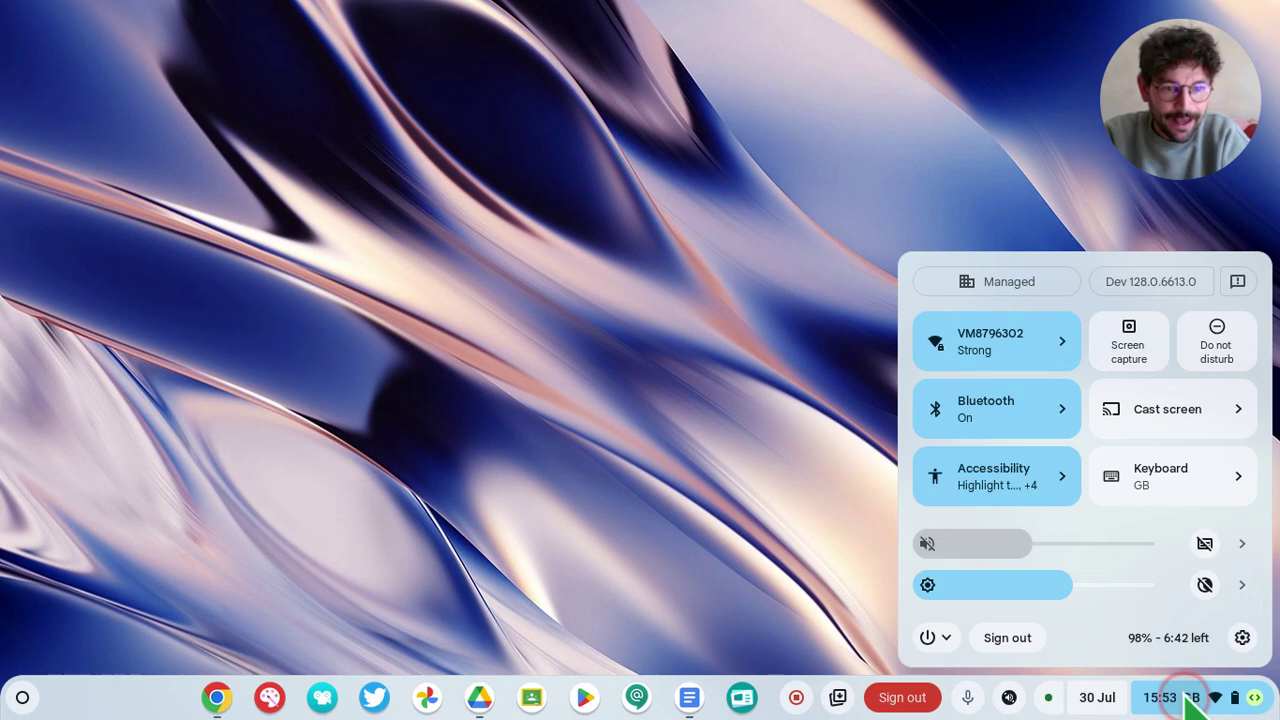
{"action": "left_click", "coordinate": [1004, 480]}
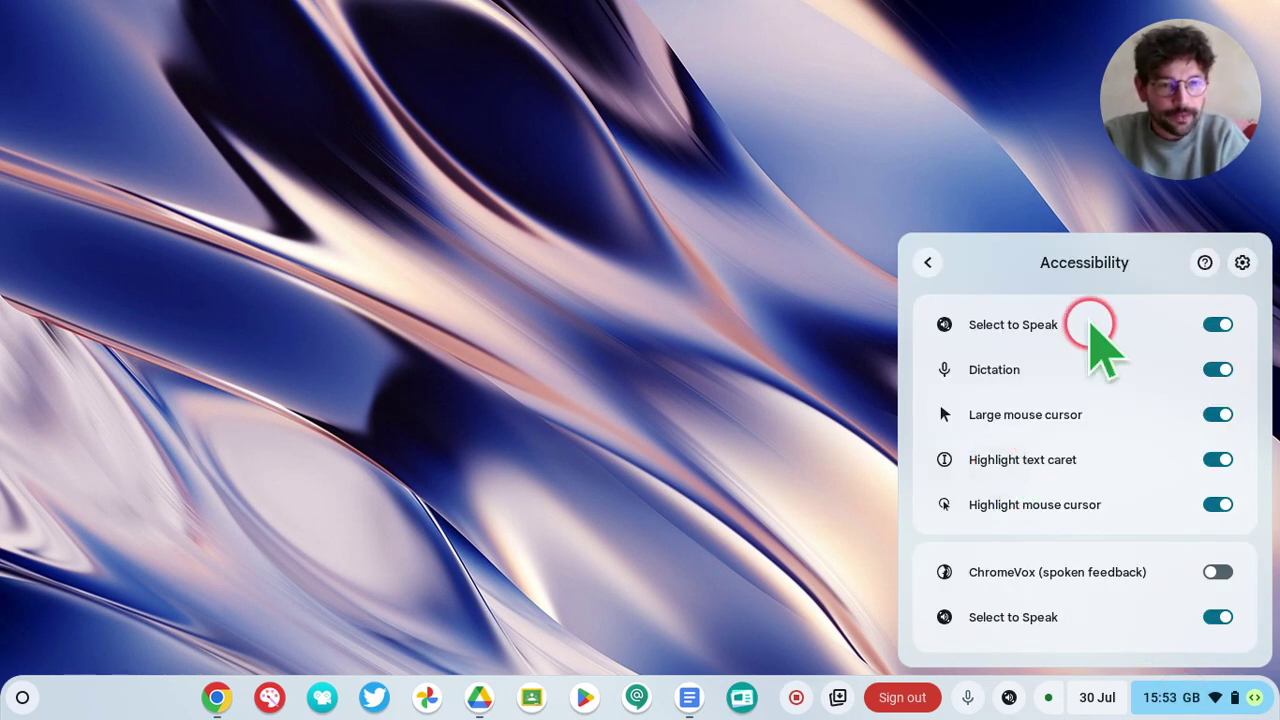
{"action": "scroll", "coordinate": [1090, 480], "scroll_direction": "down", "scroll_amount": 5}
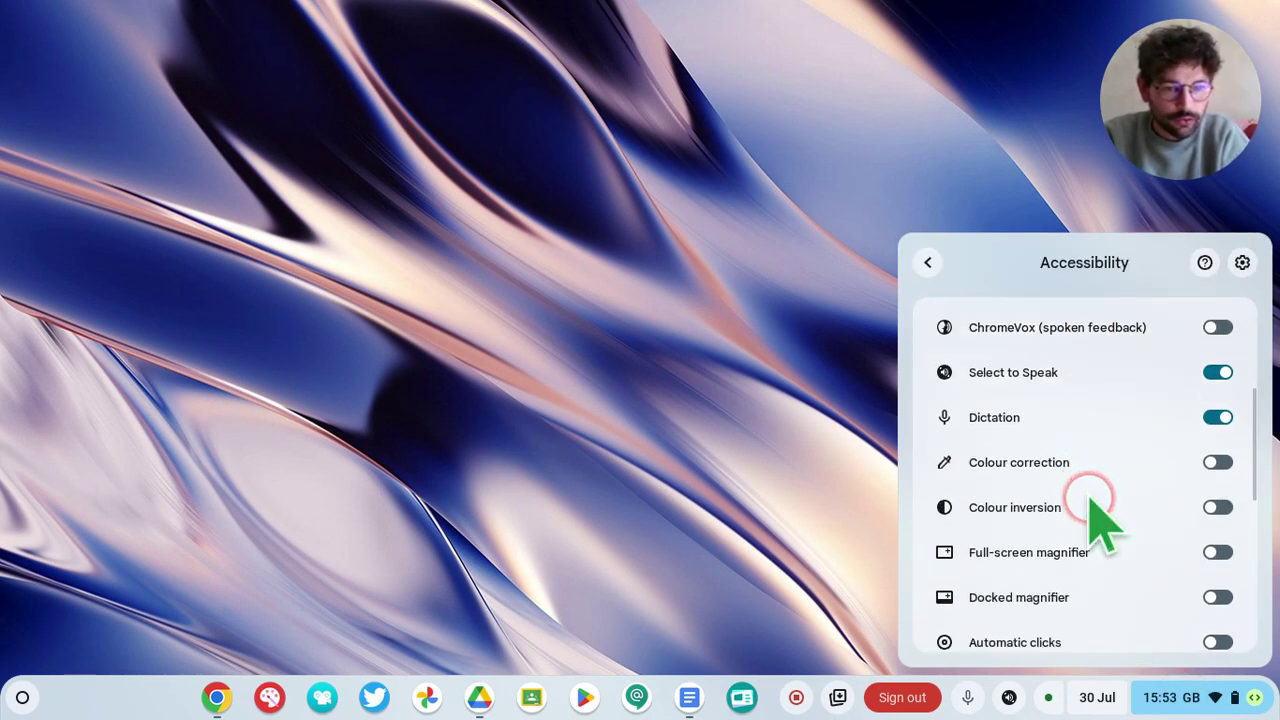
{"action": "scroll", "coordinate": [1100, 515], "scroll_direction": "down", "scroll_amount": 1}
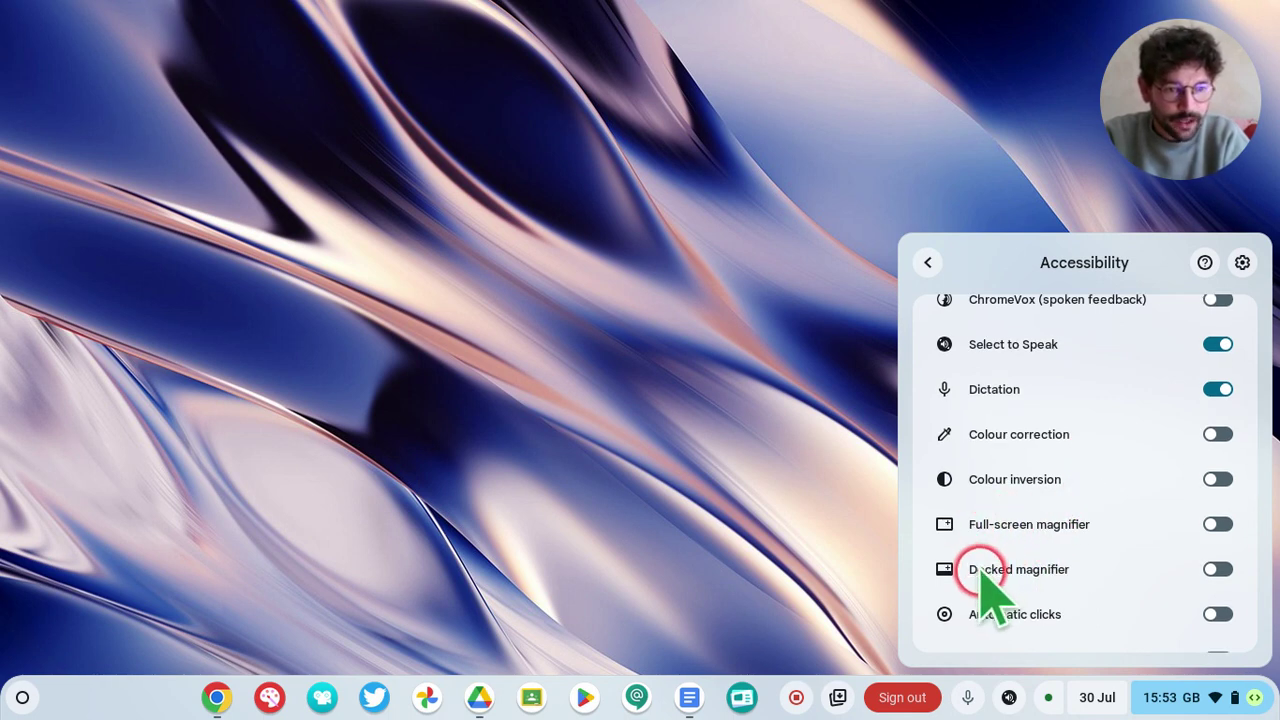
{"action": "left_click", "coordinate": [1214, 526]}
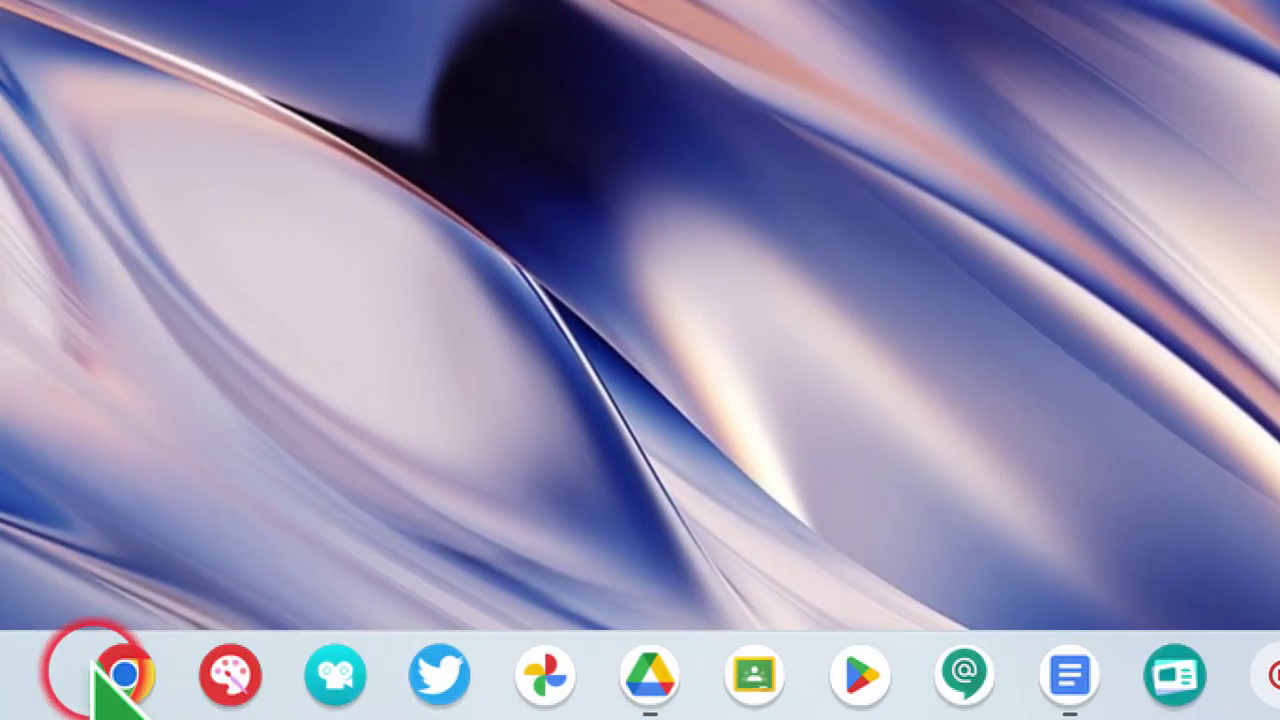
{"action": "left_click", "coordinate": [110, 672]}
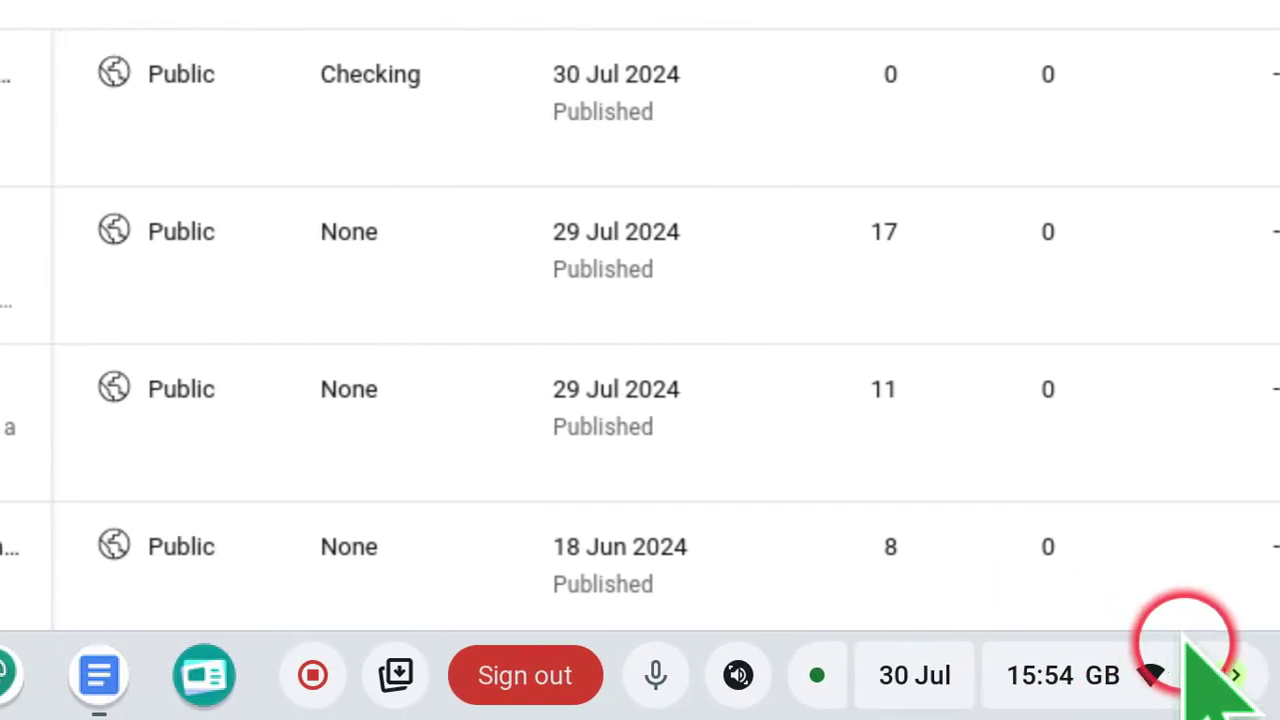
Turn off the full-screen magnifier in the accessibility quick settings
{"action": "left_click", "coordinate": [1160, 668]}
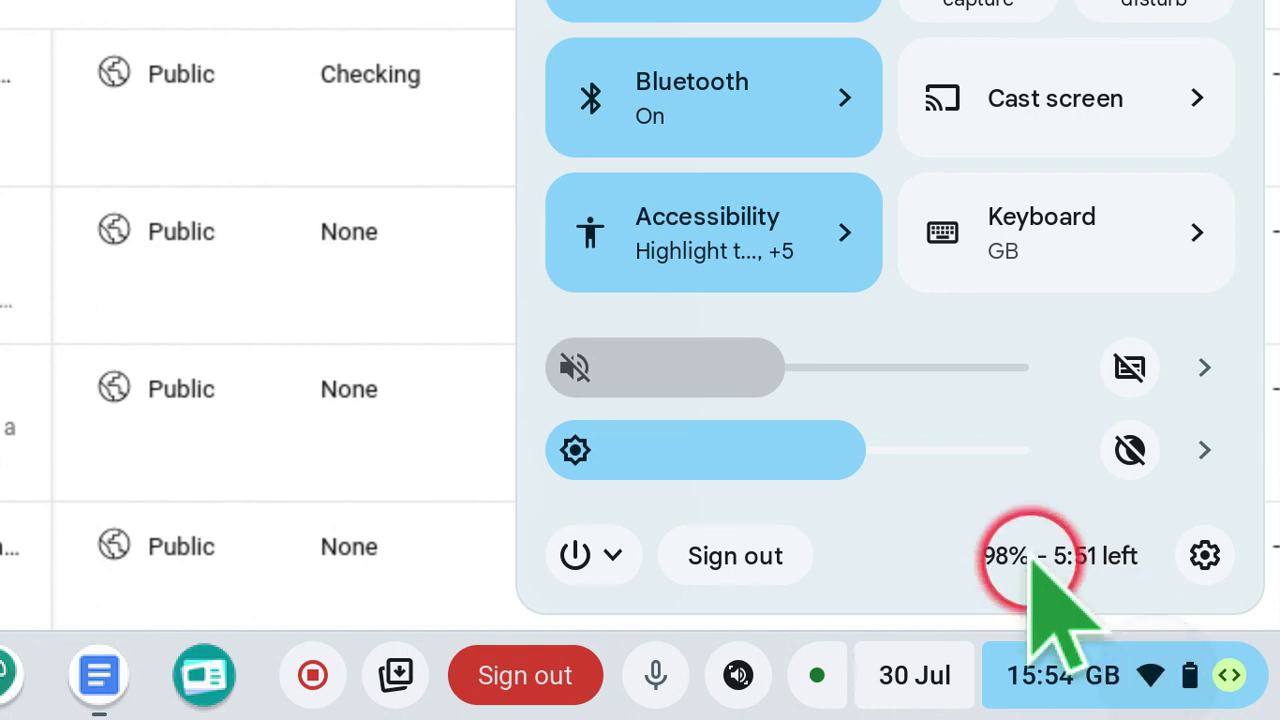
{"action": "left_click", "coordinate": [755, 227]}
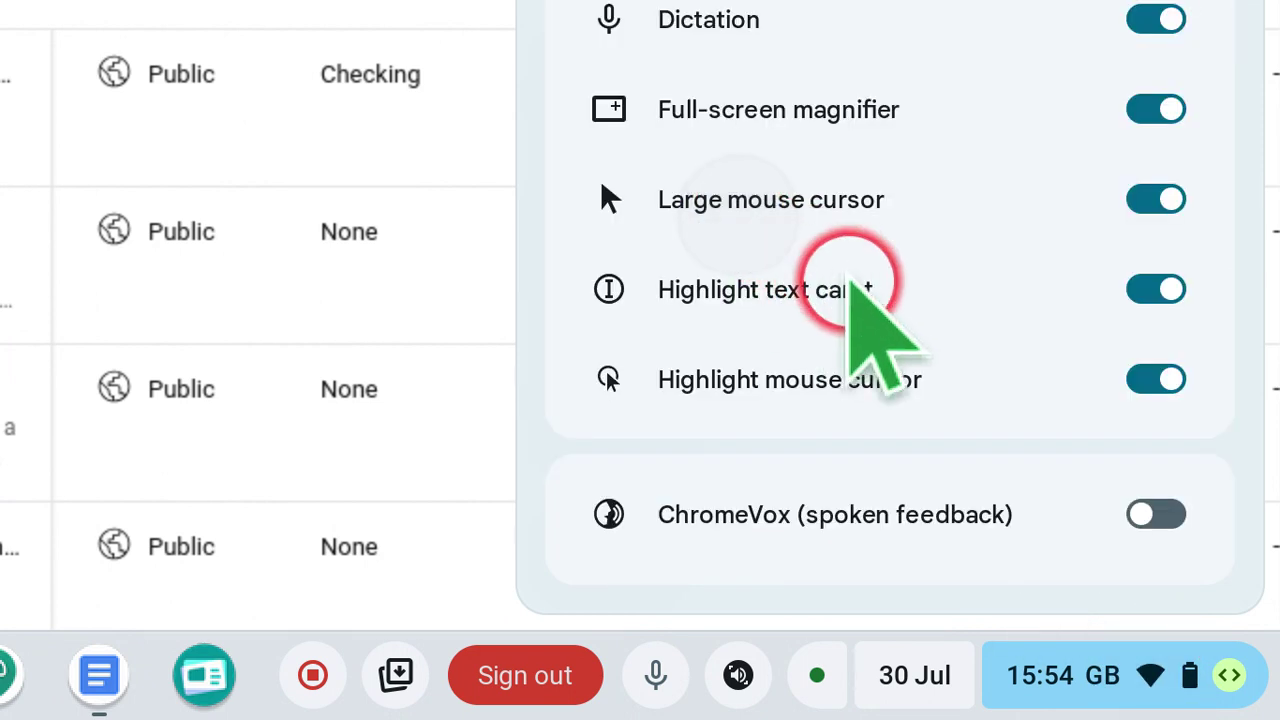
{"action": "scroll", "coordinate": [850, 285], "scroll_direction": "down", "scroll_amount": 6}
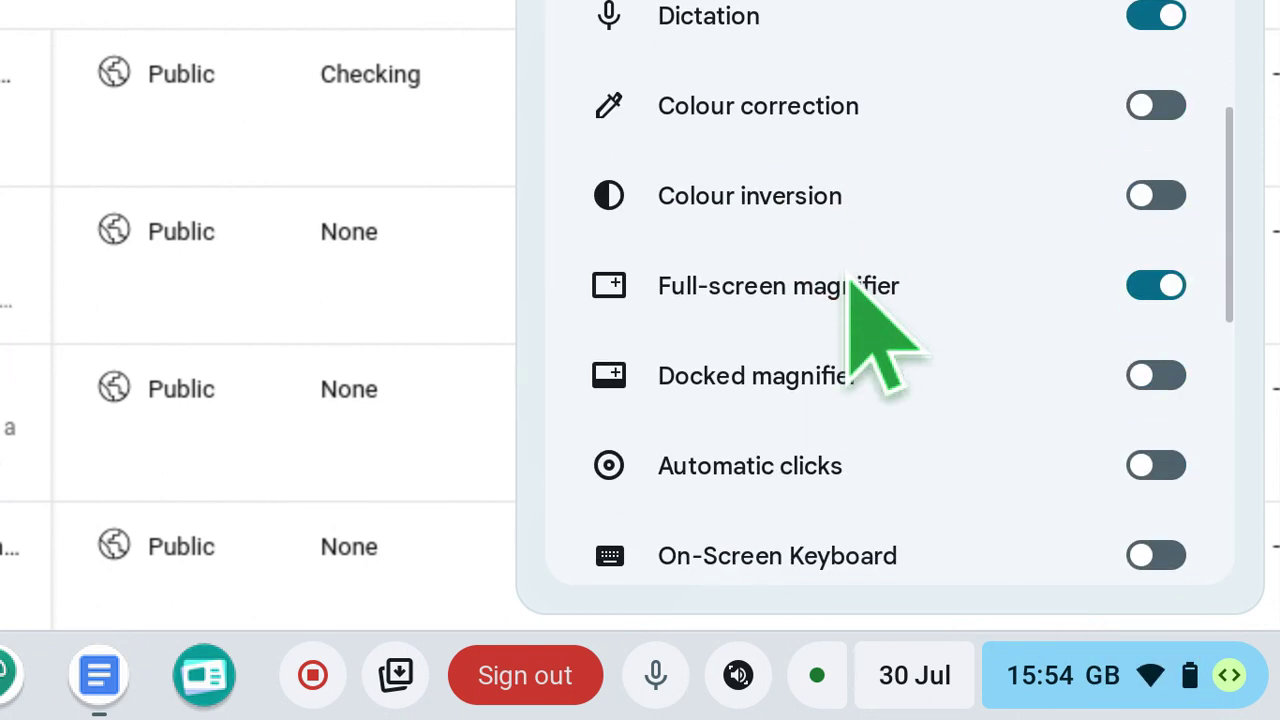
{"action": "left_click", "coordinate": [850, 284]}
{"action": "scroll", "coordinate": [1071, 514], "scroll_direction": "down", "scroll_amount": 1}
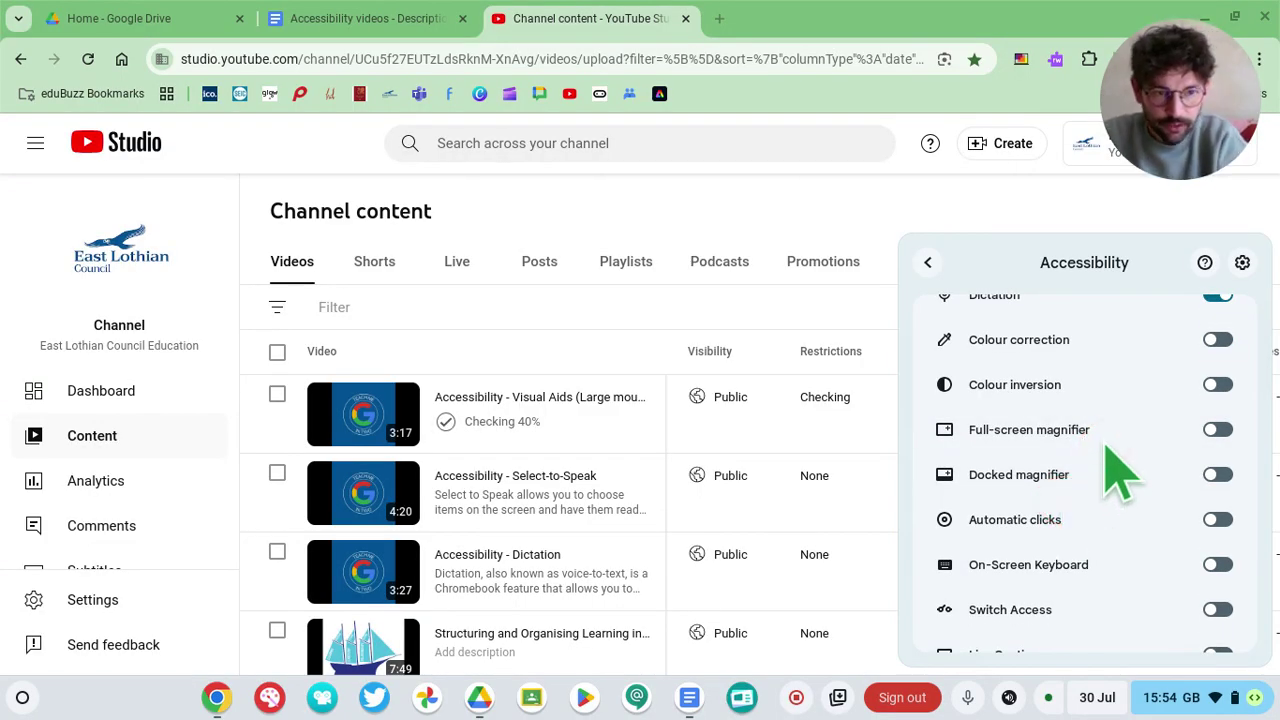
{"action": "left_click", "coordinate": [1075, 435]}
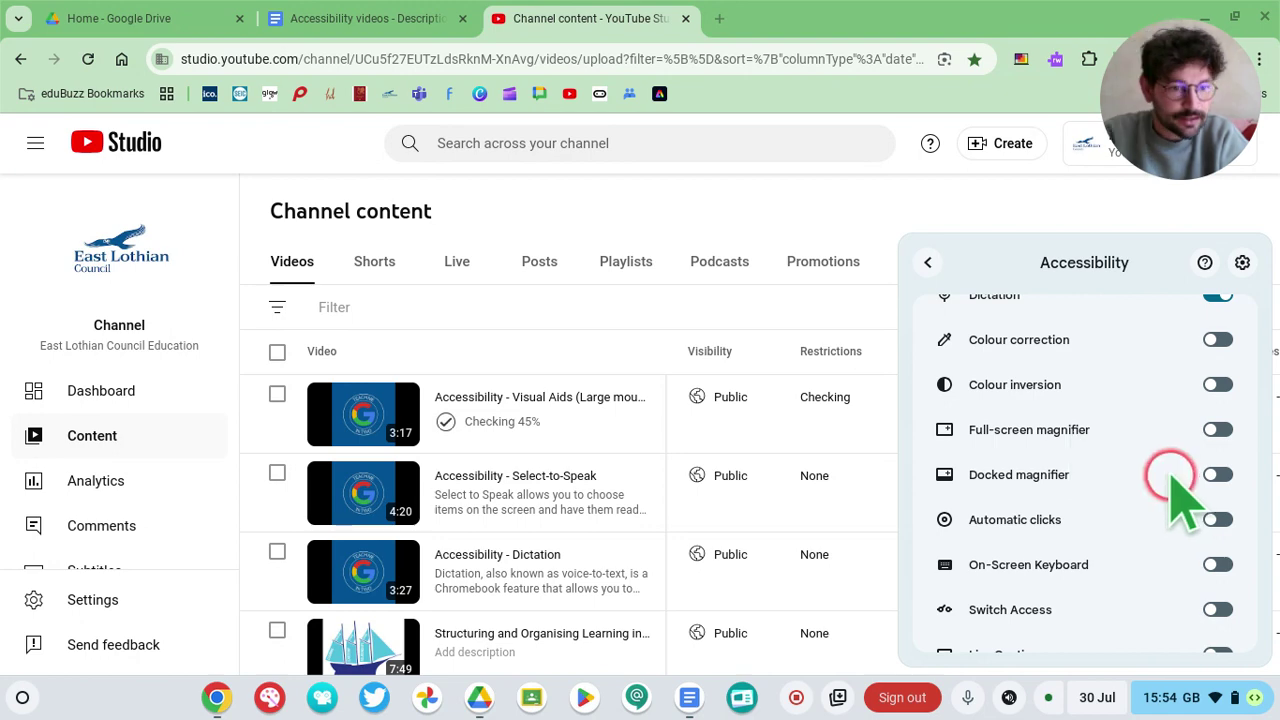
Turn on the docked magnifier and reduce the height of its magnified area
{"action": "left_click", "coordinate": [1218, 475]}
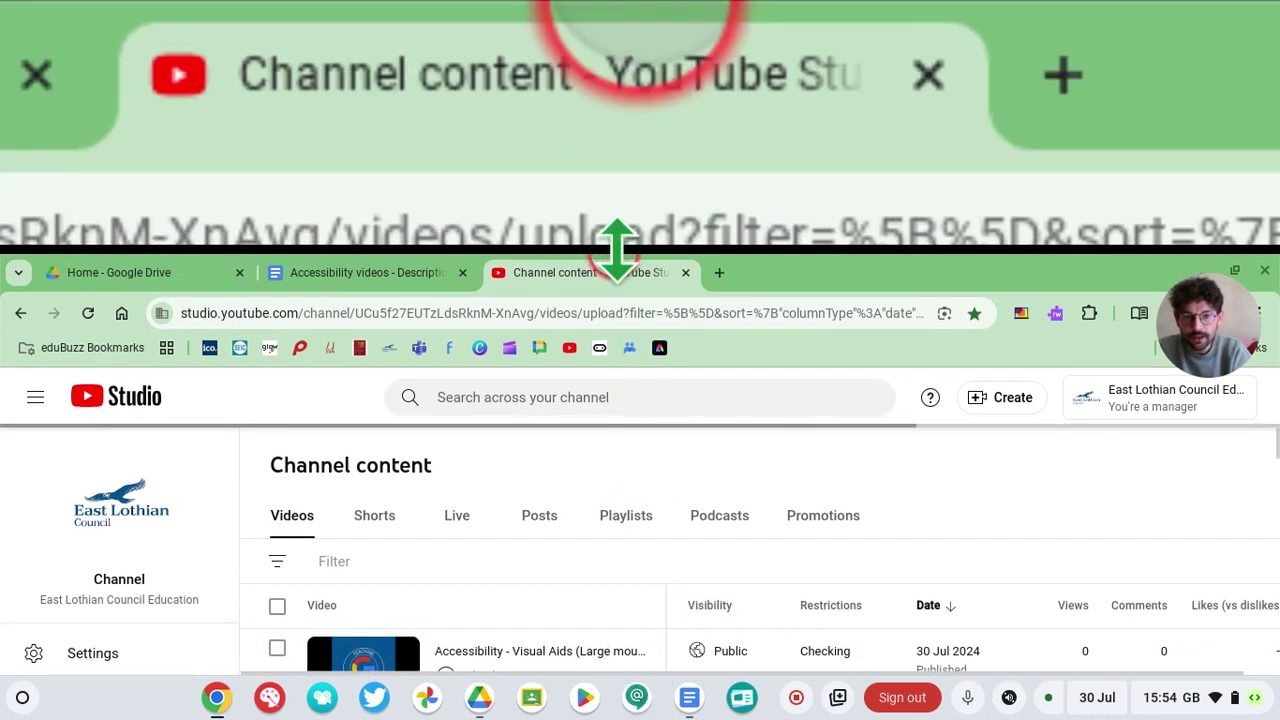
{"action": "left_click_drag", "start_coordinate": [618, 241], "coordinate": [685, 177]}
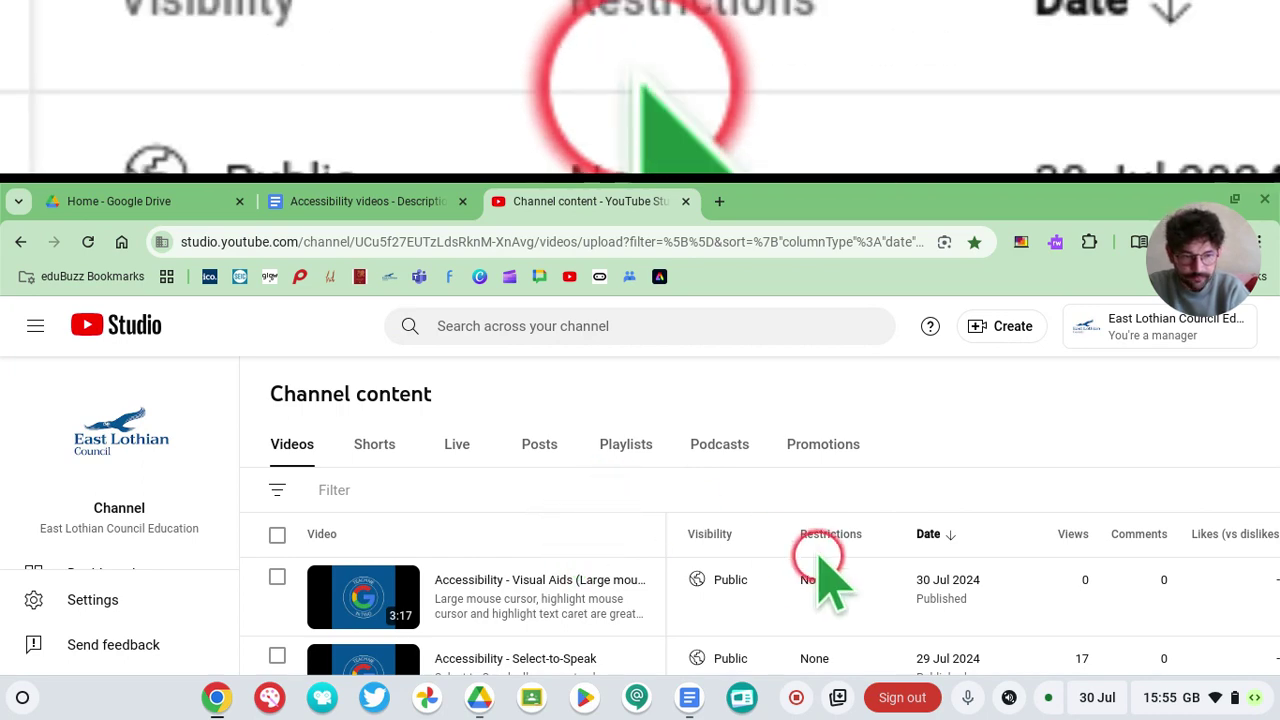
Turn off the docked magnifier in the accessibility quick settings
{"action": "left_click", "coordinate": [1185, 697]}
{"action": "left_click", "coordinate": [1014, 474]}
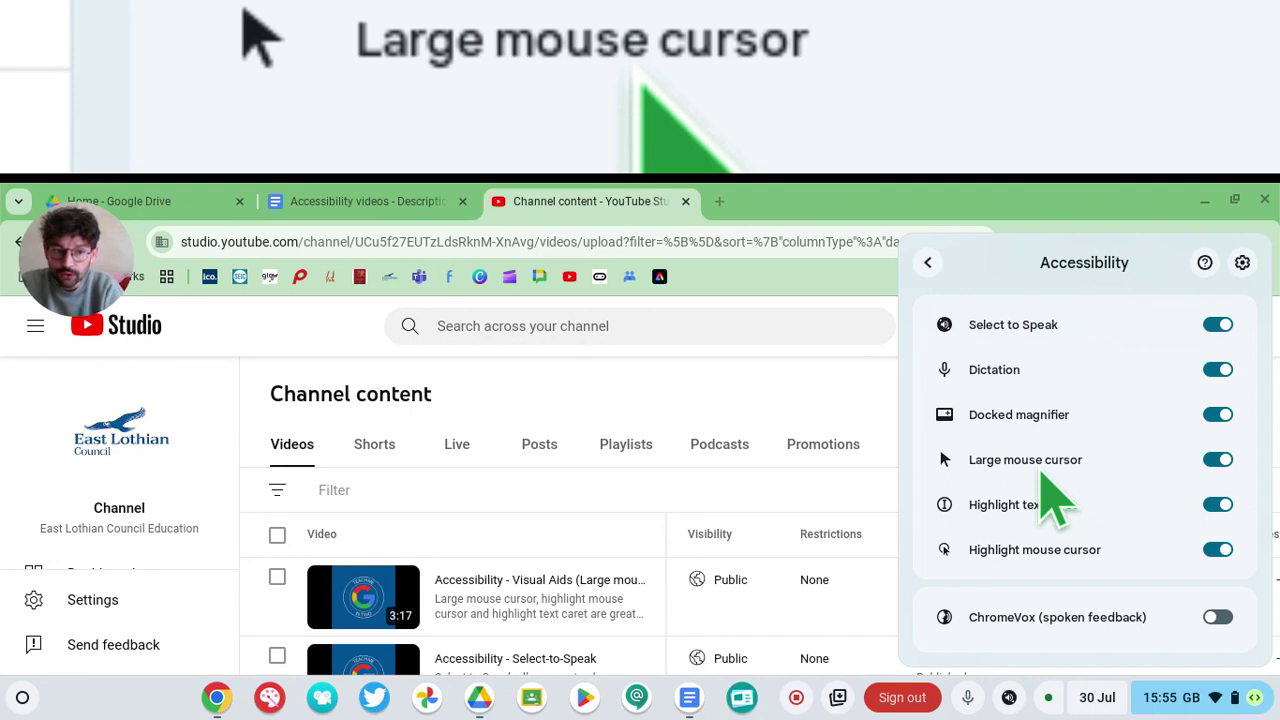
{"action": "left_click", "coordinate": [1215, 418]}
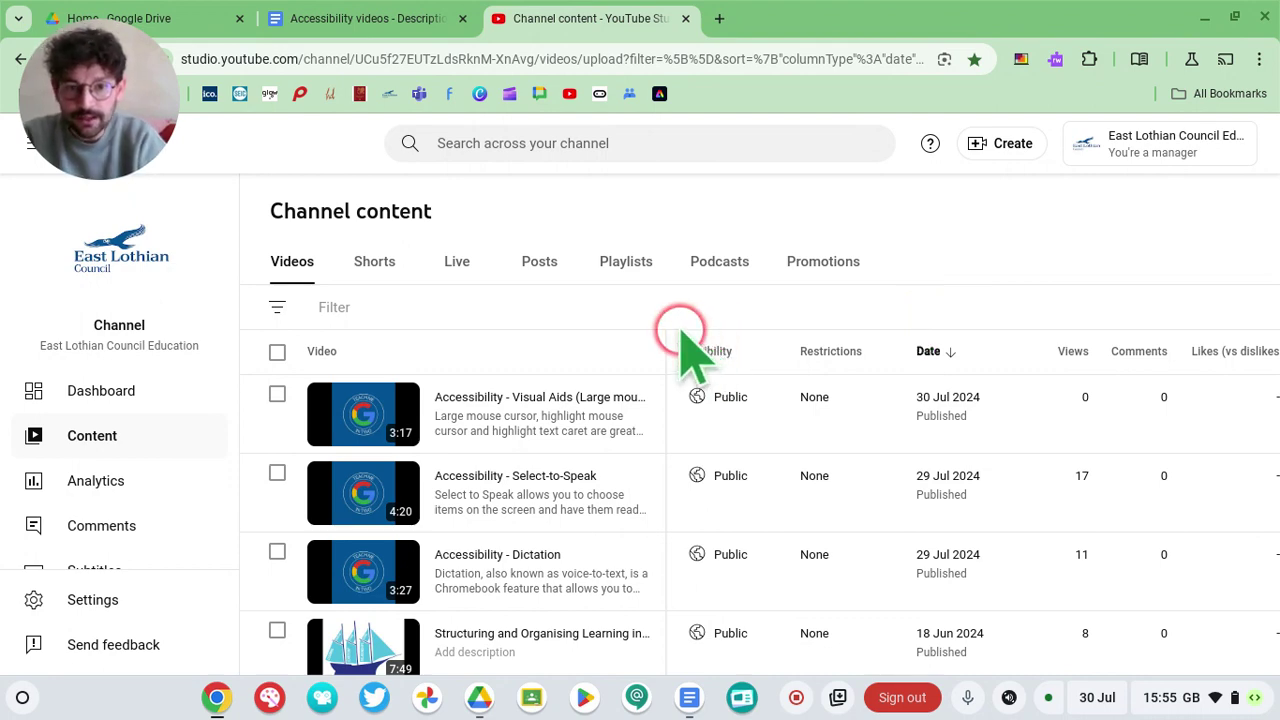
Magnify the Channel content page around the Visibility column and return it to normal size, repeating several times
{"action": "scroll", "coordinate": [680, 330], "scroll_direction": "up", "scroll_amount": 5}
{"action": "scroll", "coordinate": [680, 330], "scroll_direction": "down", "scroll_amount": 5}
{"action": "scroll", "coordinate": [680, 330], "scroll_direction": "up", "scroll_amount": 5}
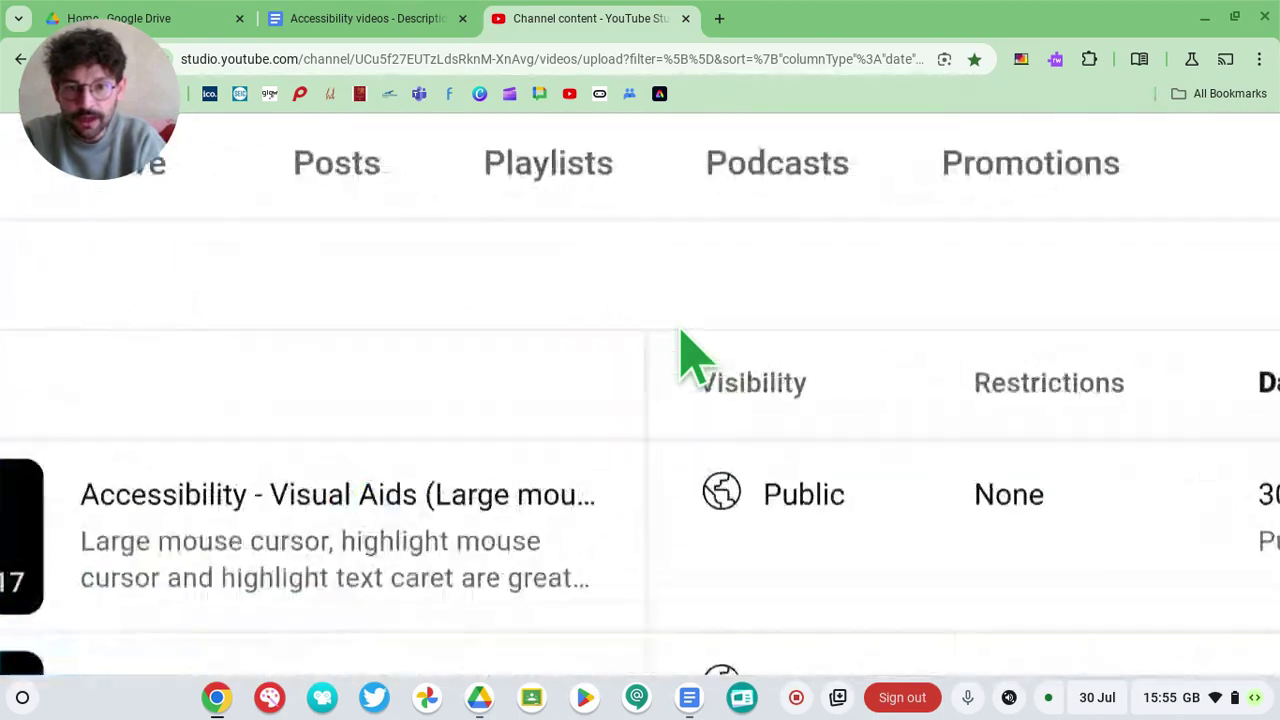
{"action": "scroll", "coordinate": [680, 331], "scroll_direction": "down", "scroll_amount": 5}
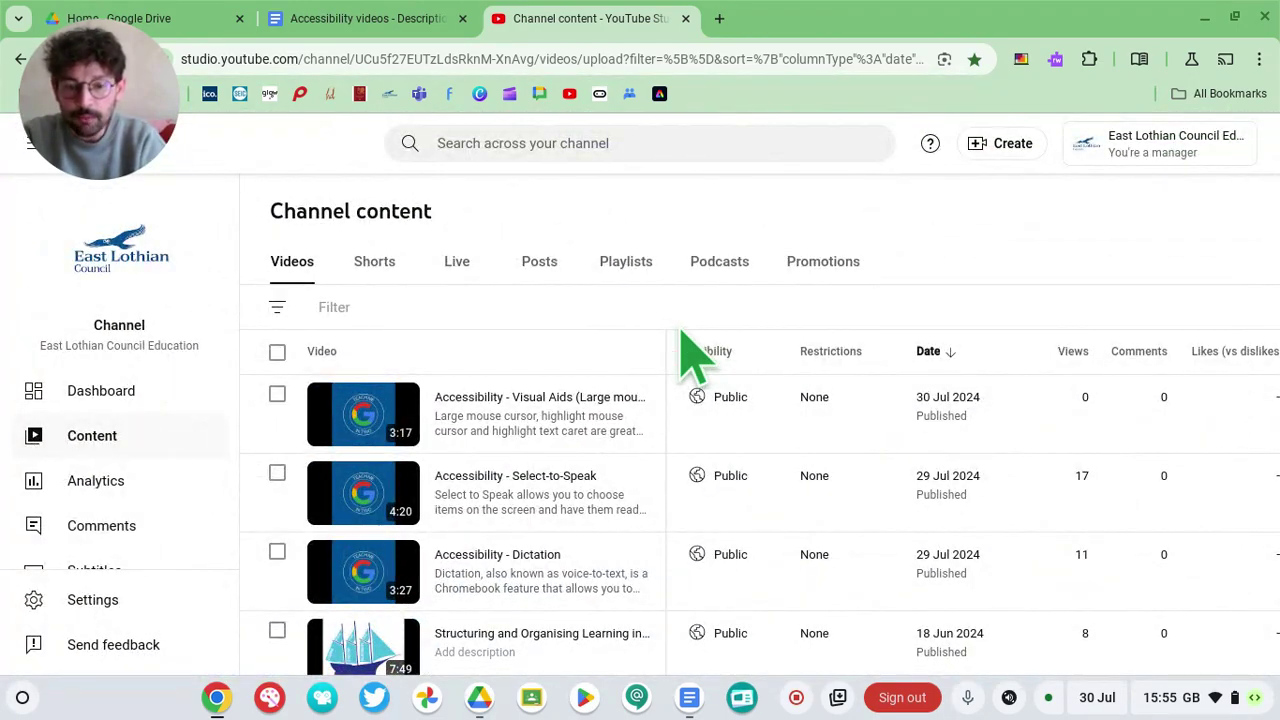
{"action": "scroll", "coordinate": [680, 330], "scroll_direction": "up", "scroll_amount": 5}
{"action": "scroll", "coordinate": [680, 330], "scroll_direction": "down", "scroll_amount": 5}
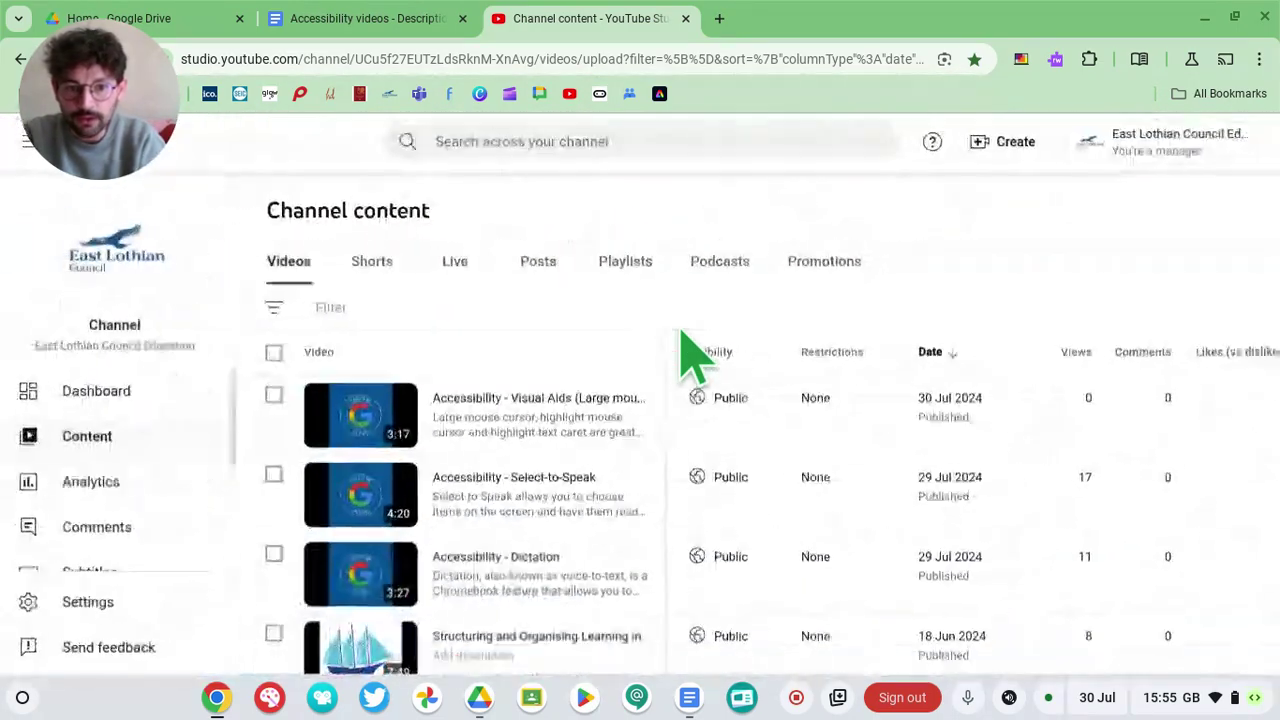
{"action": "scroll", "coordinate": [680, 330], "scroll_direction": "up", "scroll_amount": 2}
{"action": "scroll", "coordinate": [680, 330], "scroll_direction": "up", "scroll_amount": 3}
{"action": "scroll", "coordinate": [680, 330], "scroll_direction": "down", "scroll_amount": 5}
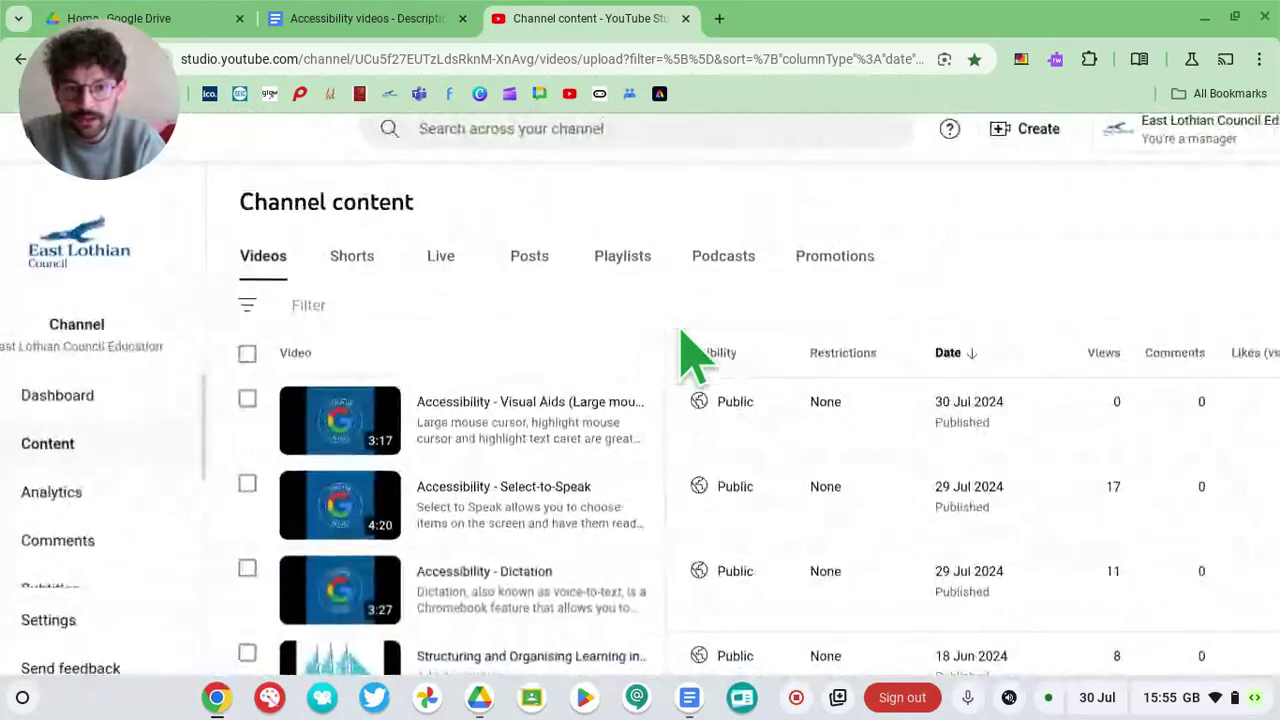
{"action": "scroll", "coordinate": [680, 330], "scroll_direction": "up", "scroll_amount": 5}
{"action": "scroll", "coordinate": [680, 331], "scroll_direction": "down", "scroll_amount": 5}
{"action": "scroll", "coordinate": [680, 331], "scroll_direction": "up", "scroll_amount": 3}
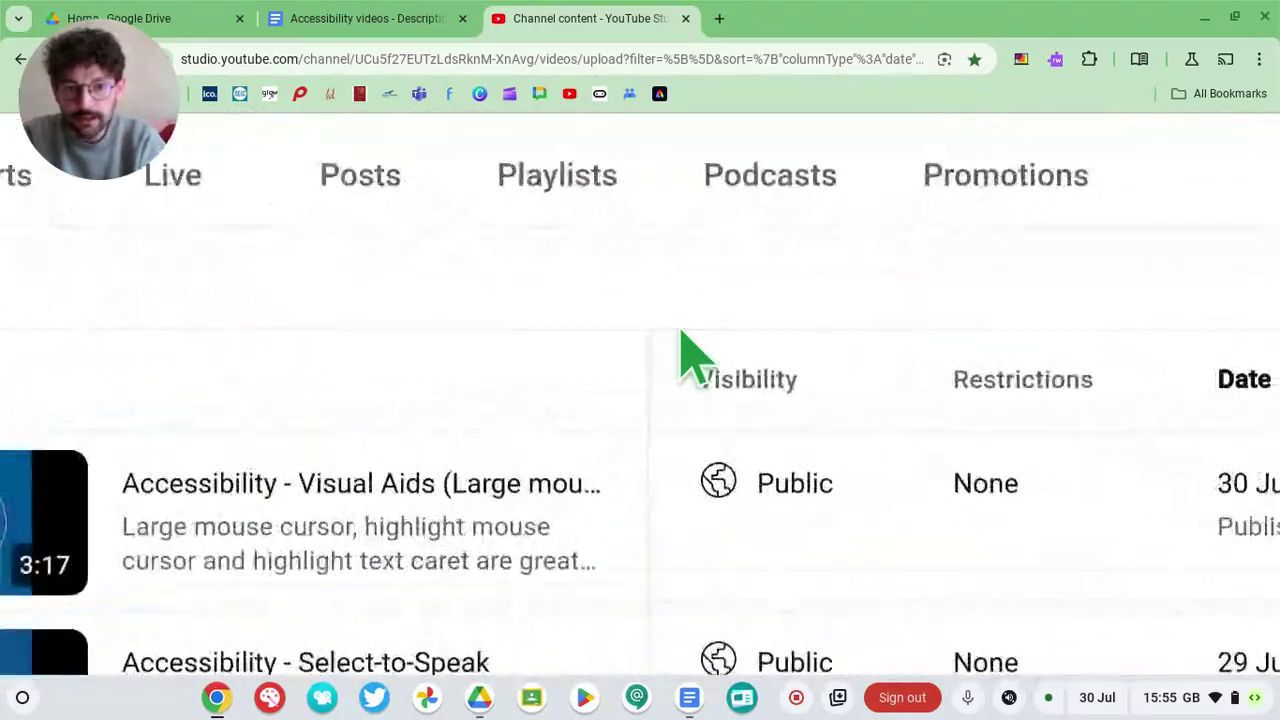
{"action": "scroll", "coordinate": [680, 331], "scroll_direction": "down", "scroll_amount": 5}
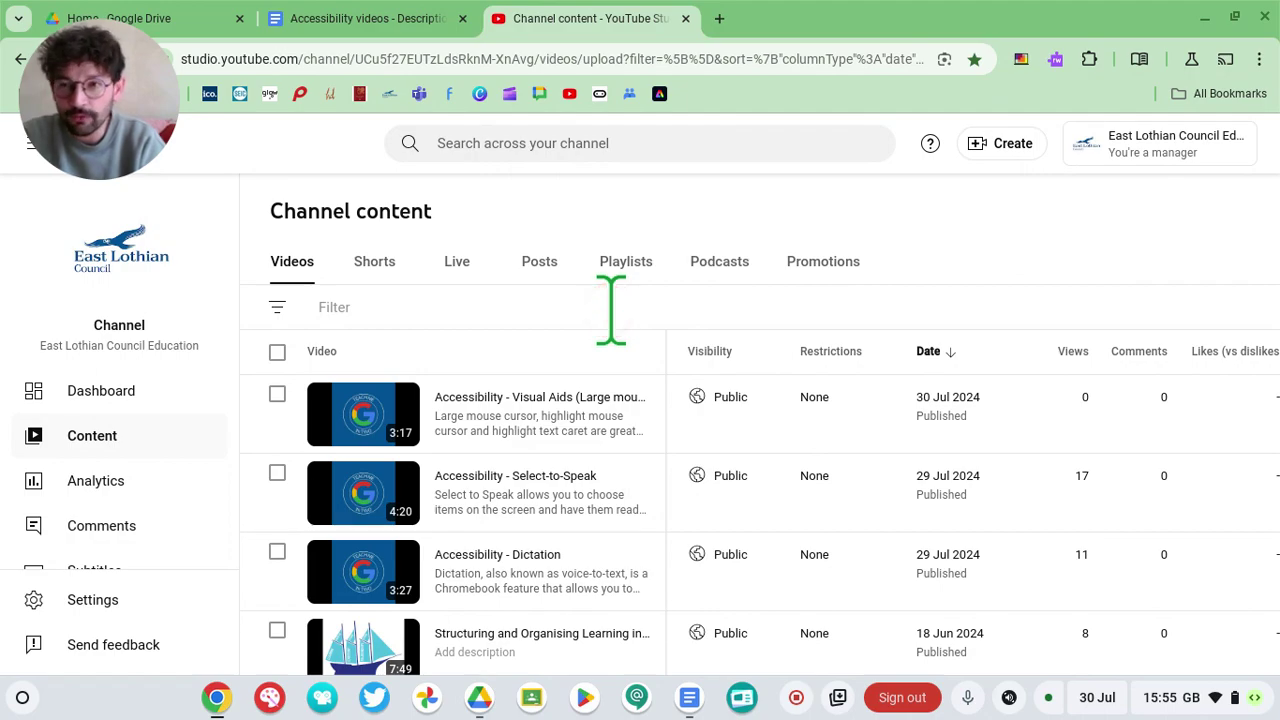
Magnify the Channel content page around the Live heading twice, returning it to normal size each time
{"action": "scroll", "coordinate": [464, 282], "scroll_direction": "up", "scroll_amount": 5}
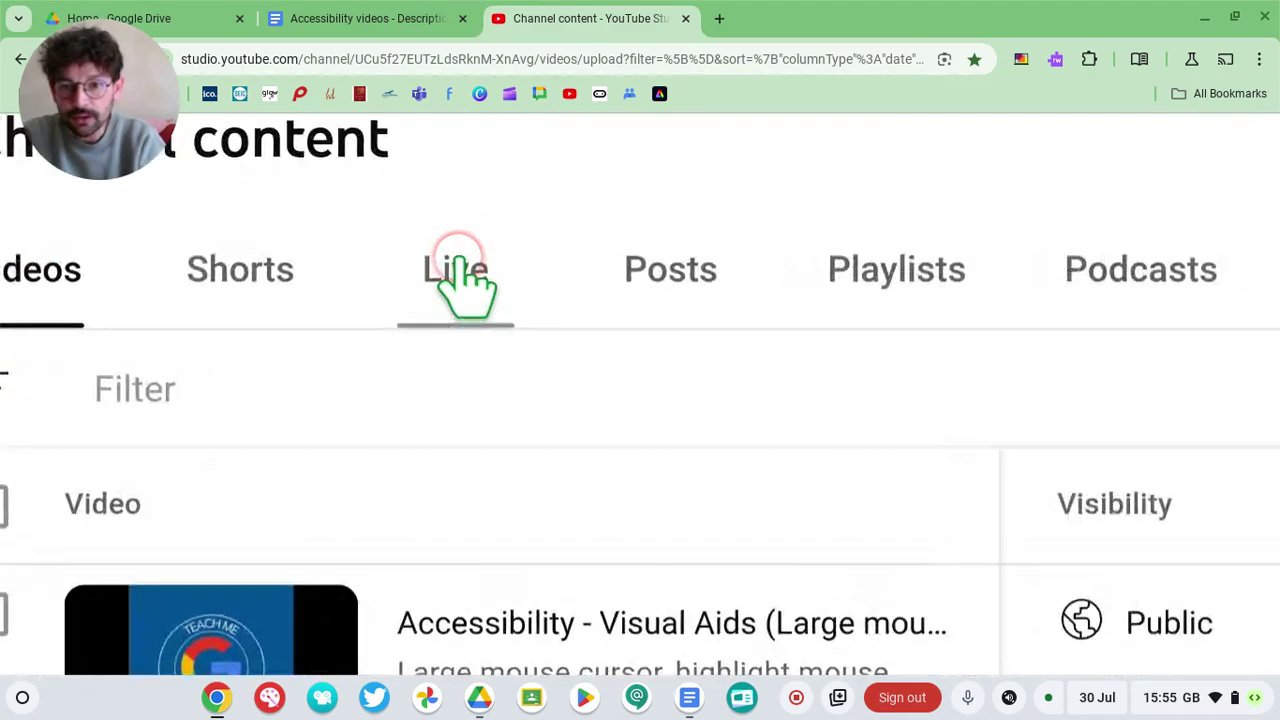
{"action": "scroll", "coordinate": [460, 262], "scroll_direction": "down", "scroll_amount": 5}
{"action": "scroll", "coordinate": [460, 262], "scroll_direction": "up", "scroll_amount": 5}
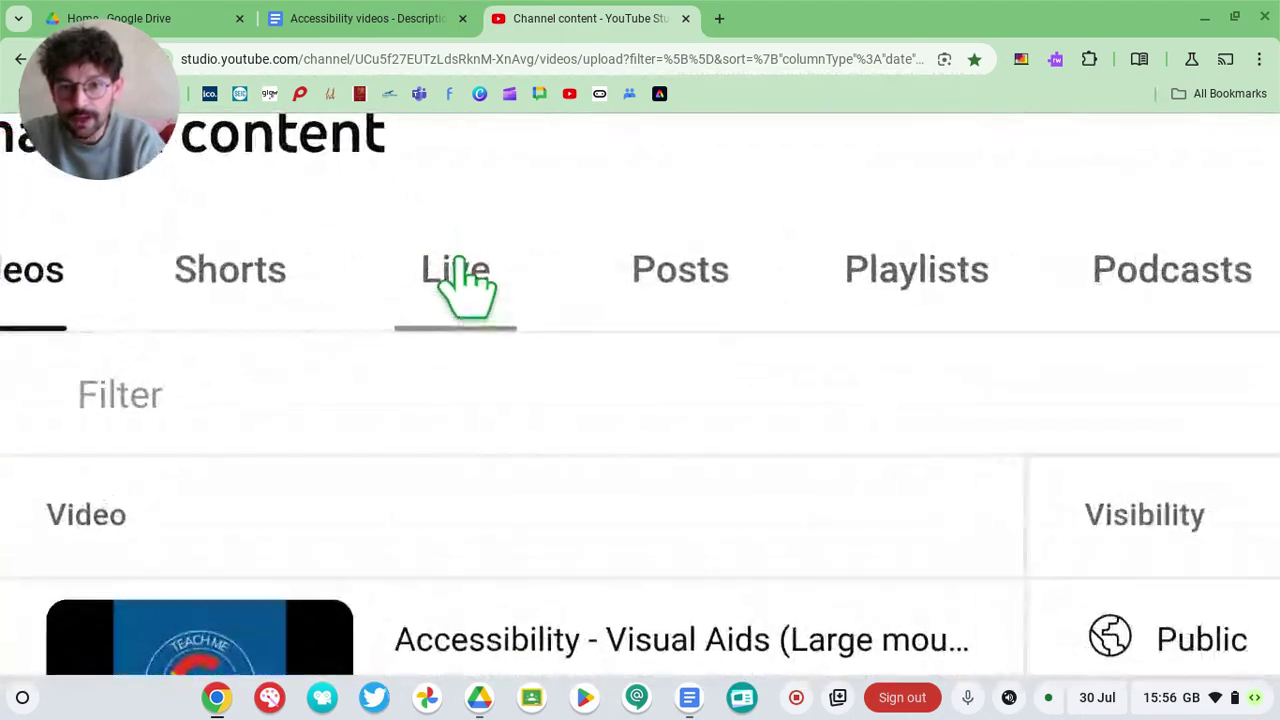
{"action": "scroll", "coordinate": [463, 285], "scroll_direction": "down", "scroll_amount": 5}
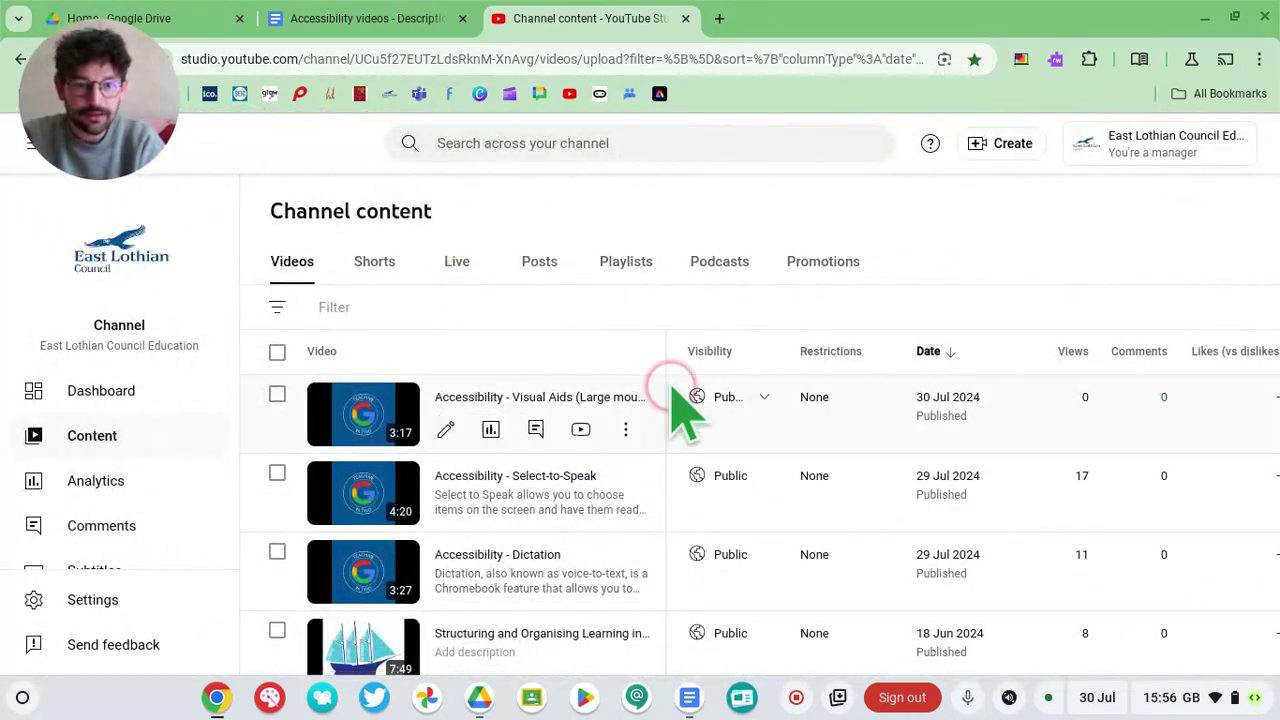